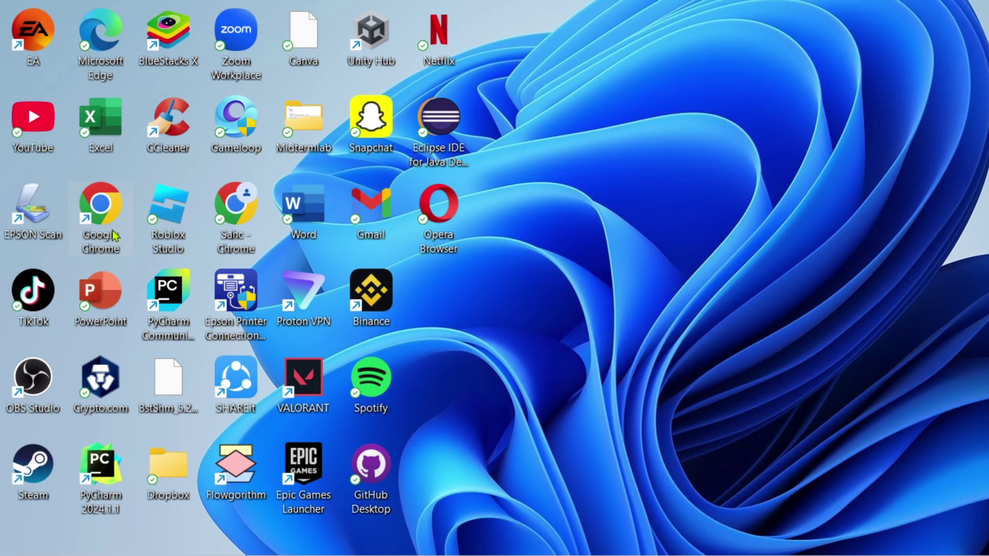
- Open Google Chrome maximized and enter blackmagicdesign.com in the address bar
double_click(117, 222)
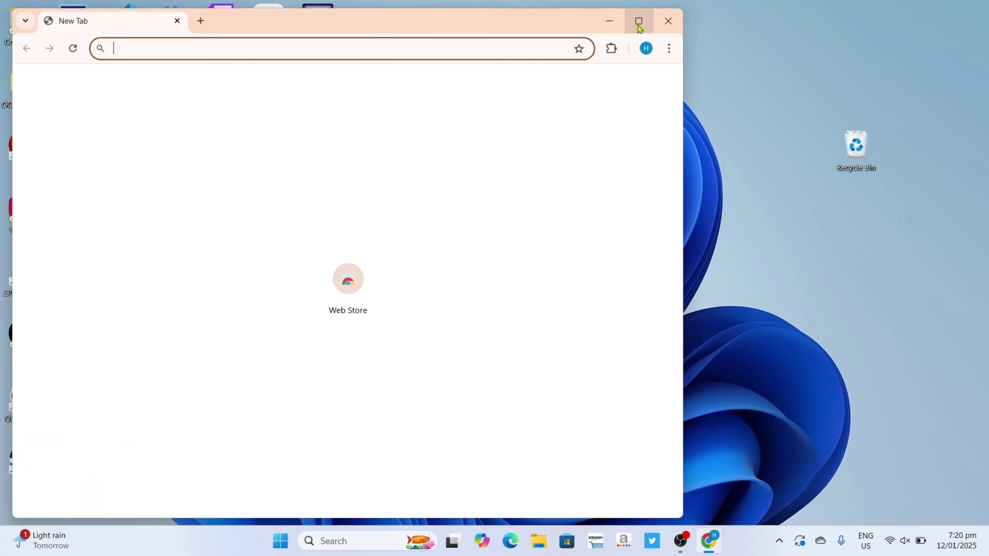
click(638, 21)
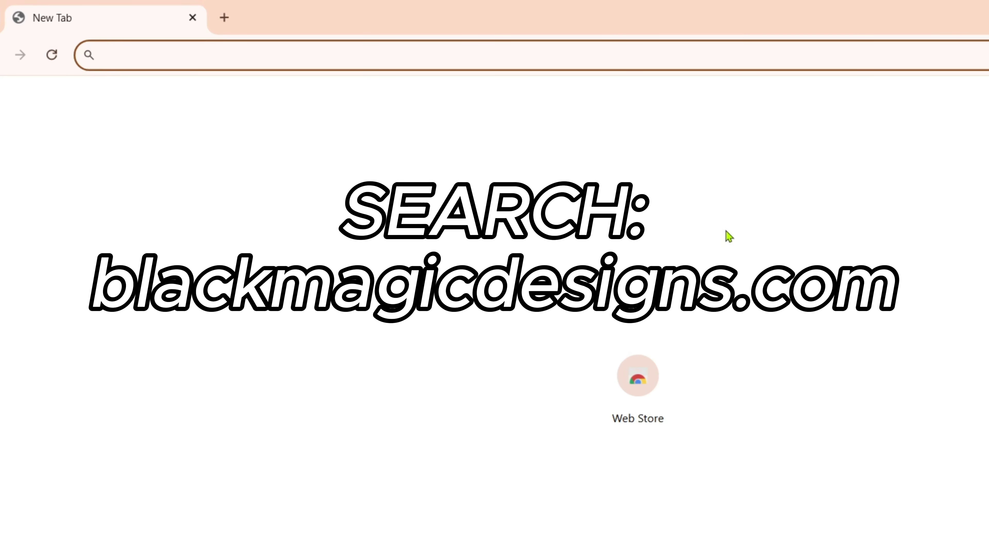
text(blackma)
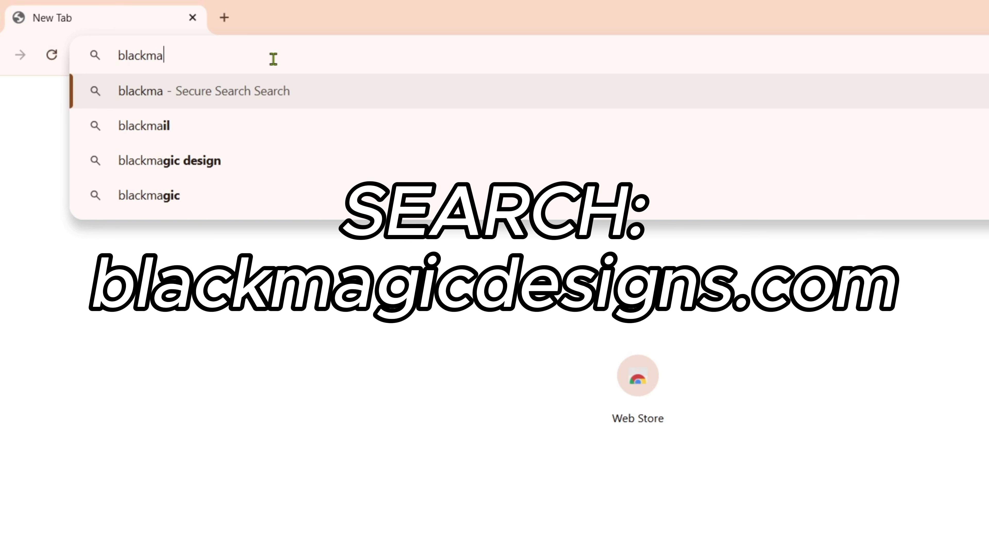
text(gicdesi)
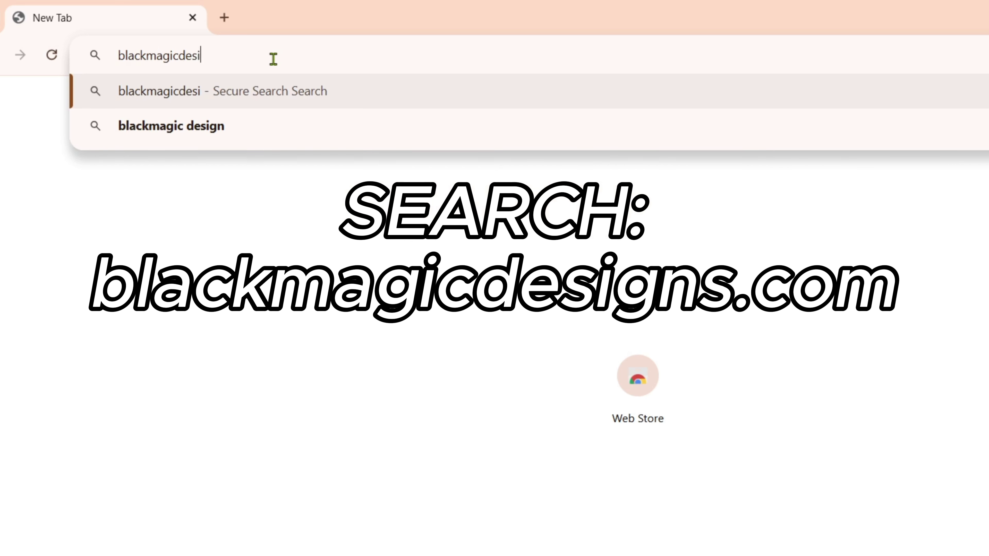
text(gn.com)
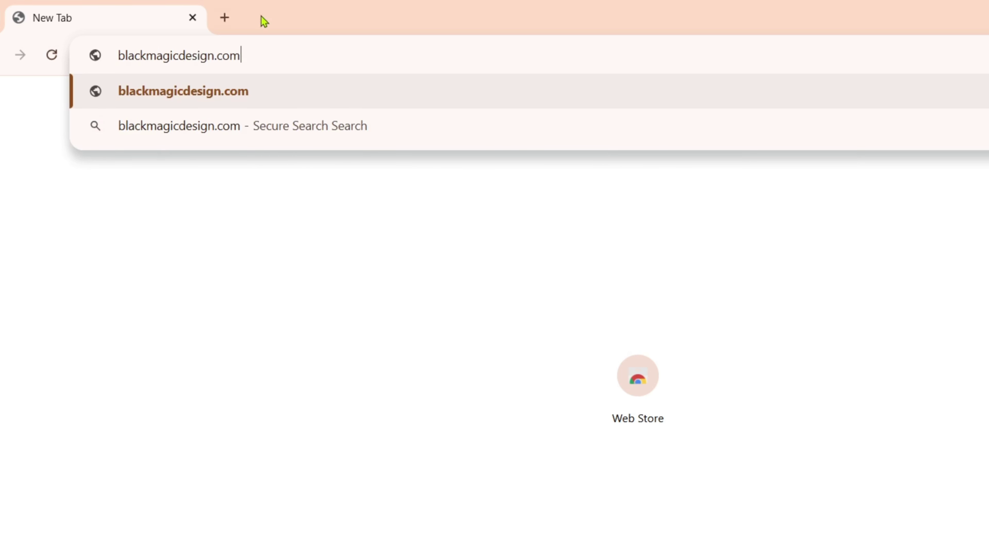
drag(250, 53, 94, 78)
- Load the blackmagicdesign.com homepage and go to the Support Center
click(288, 48)
key(Return)
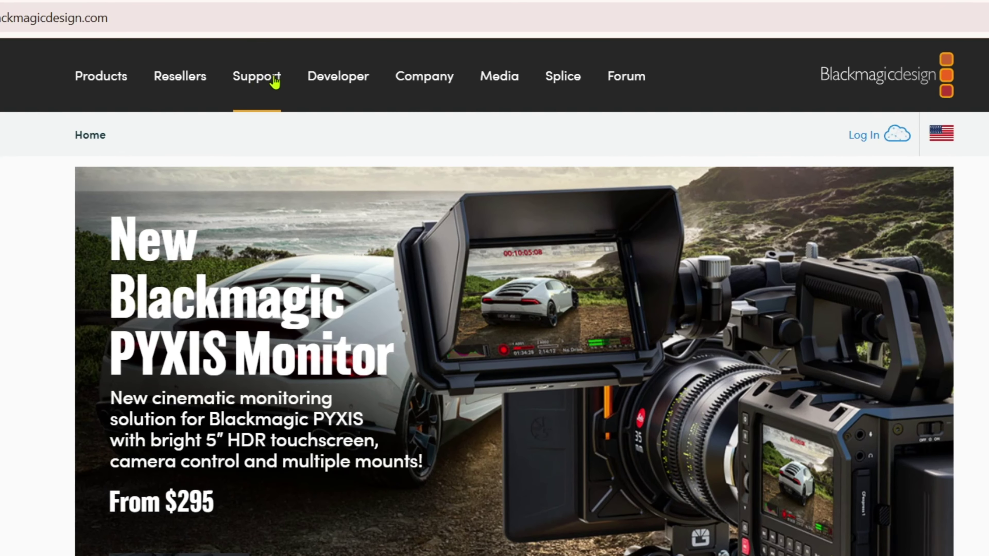
click(251, 99)
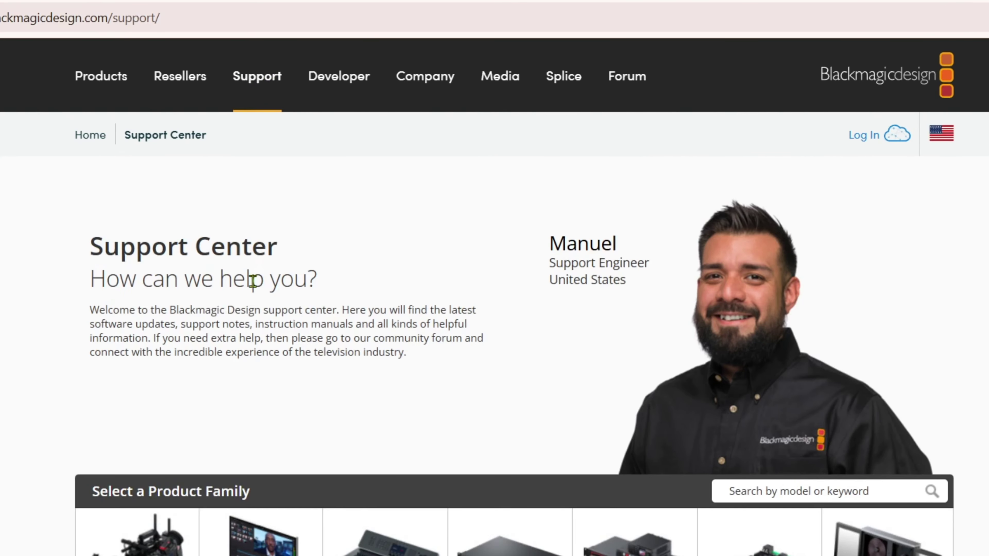
- Search 'davinci resolve' and scroll to the DaVinci Resolve 19.1.2 Latest Downloads entry
scroll(307, 297, down, 5)
scroll(750, 457, up, 5)
scroll(863, 265, down, 3)
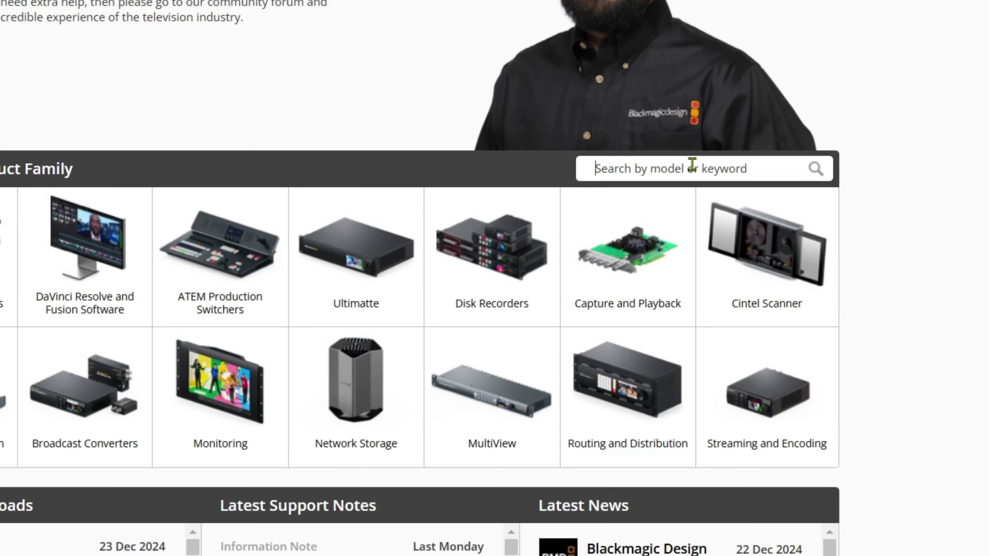
text(davinci resol)
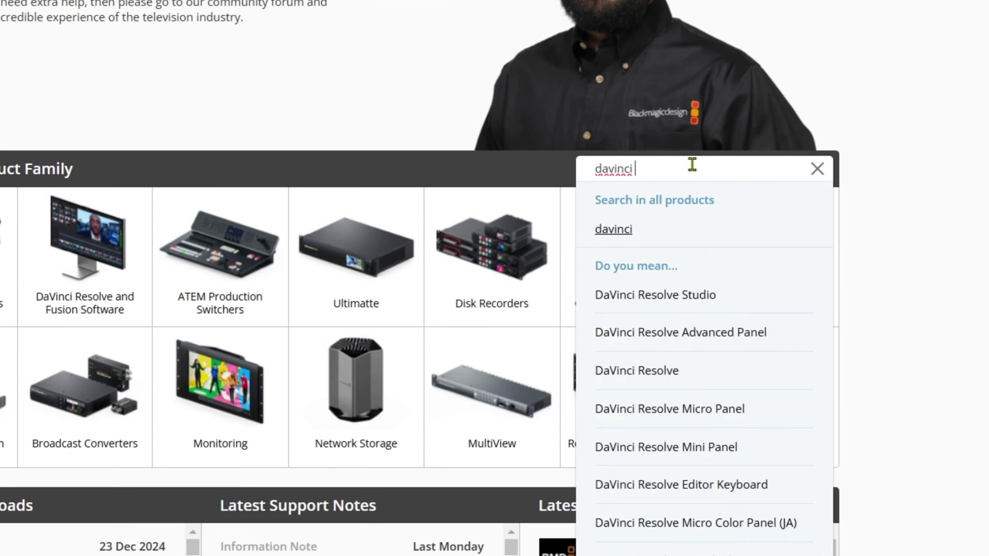
text(ve)
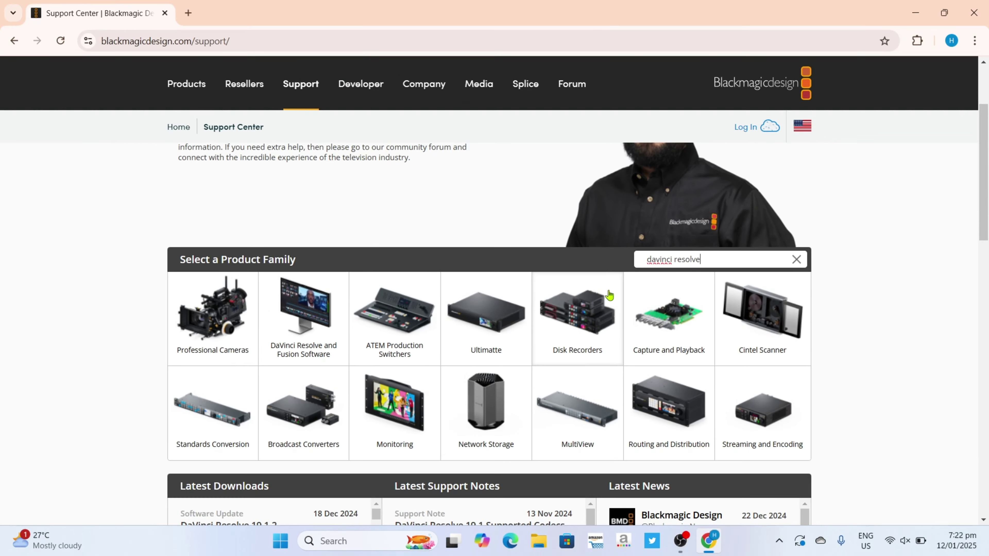
scroll(473, 223, down, 4)
scroll(472, 223, down, 4)
scroll(311, 265, up, 3)
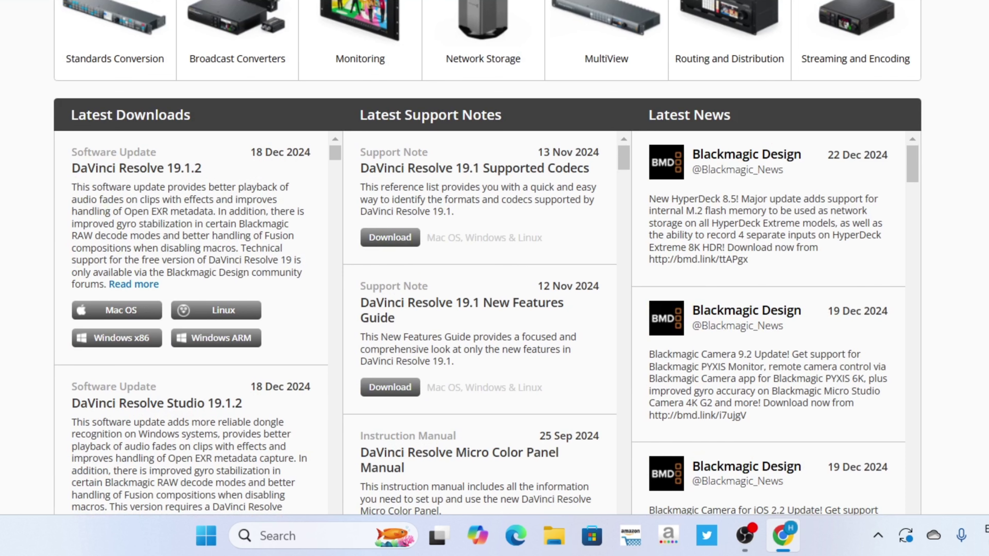
scroll(486, 257, down, 2)
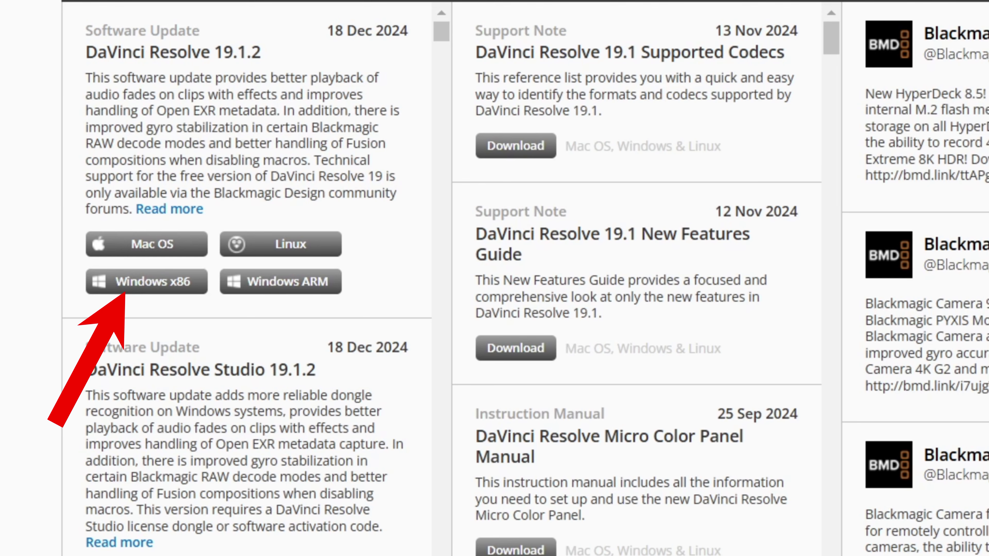
- Request the Windows download of DaVinci Resolve 19.1.2 and enter the user's first and last name
click(144, 290)
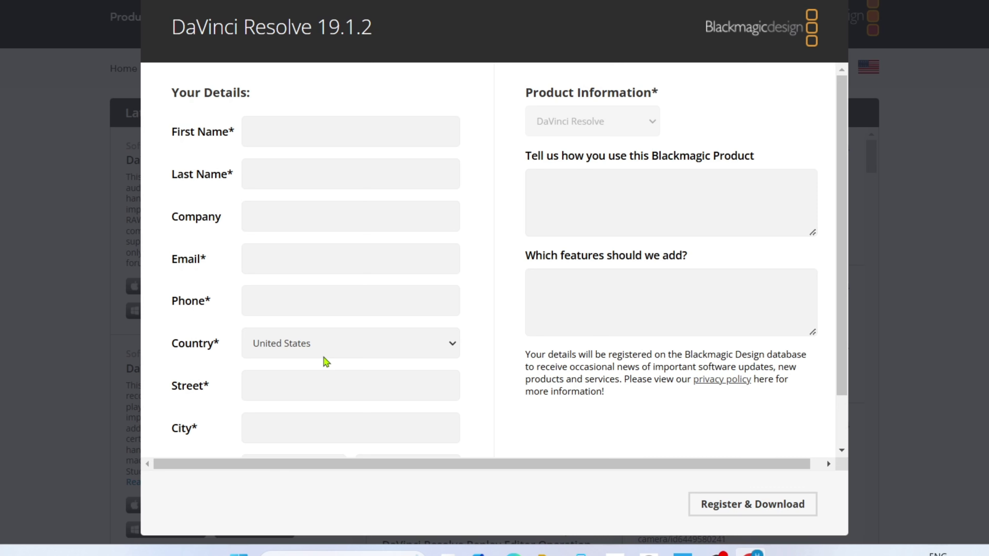
scroll(325, 362, down, 2)
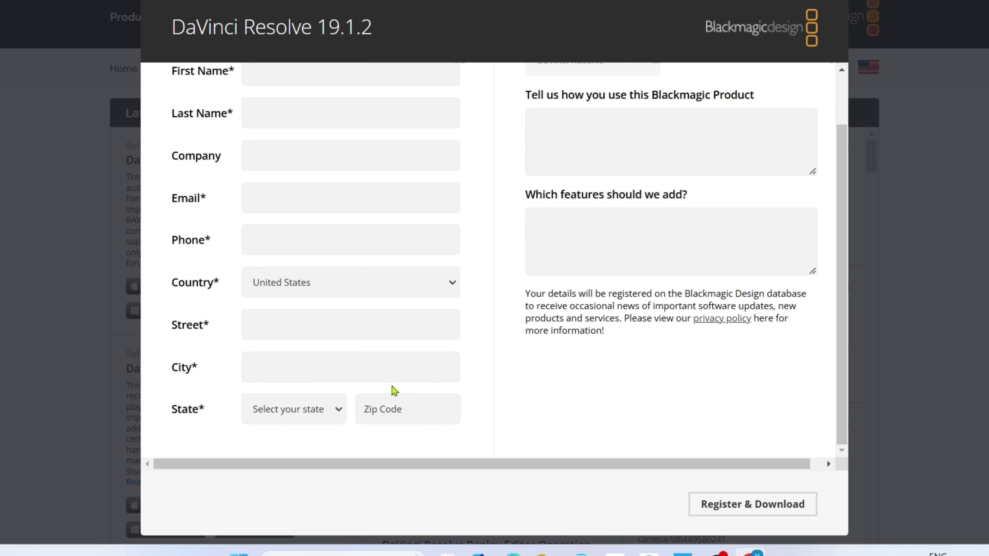
scroll(446, 331, up, 2)
click(267, 136)
text(Guid)
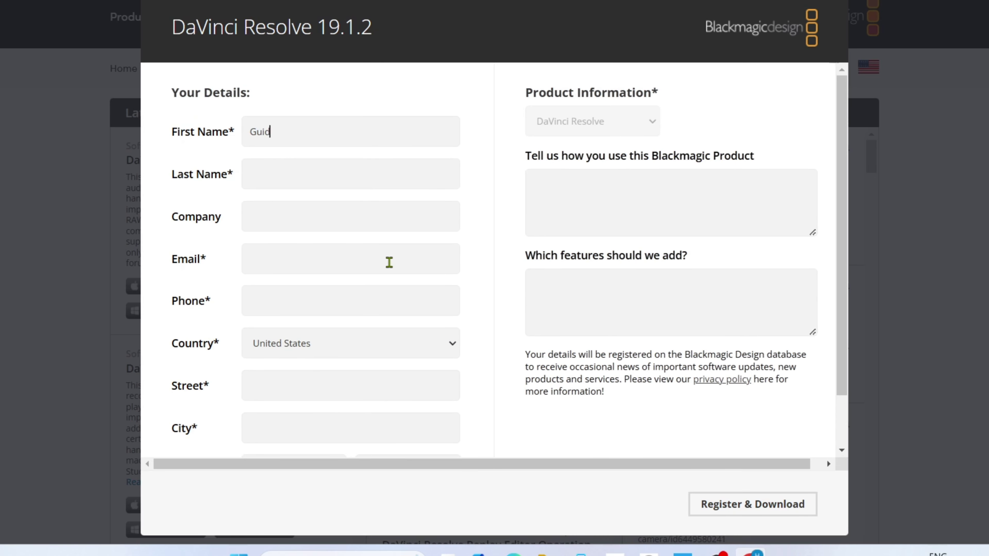
click(295, 177)
text(Jay)
- Fill in the e-mail, company and 'For editing videos' usage, then Register & Download
click(311, 258)
click(346, 296)
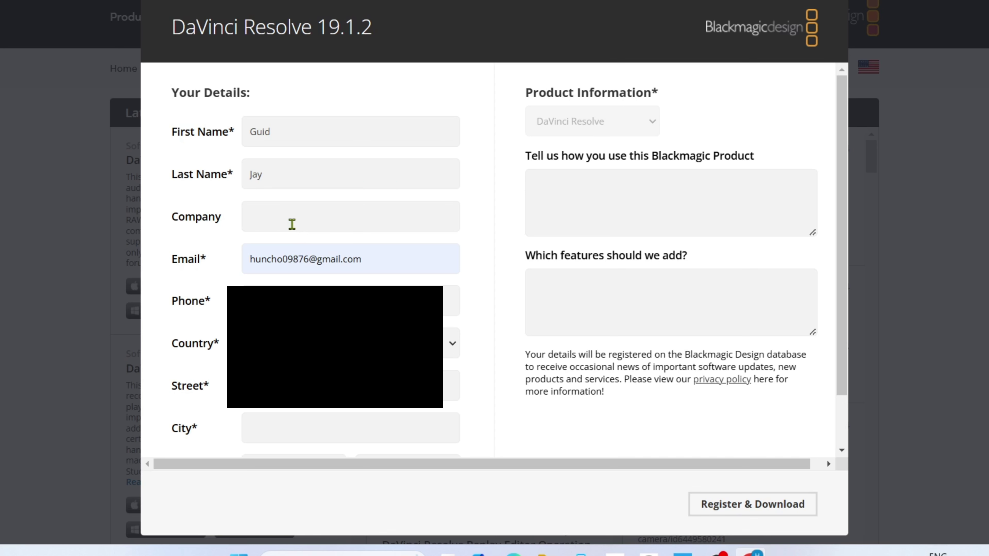
click(304, 223)
text(N/A)
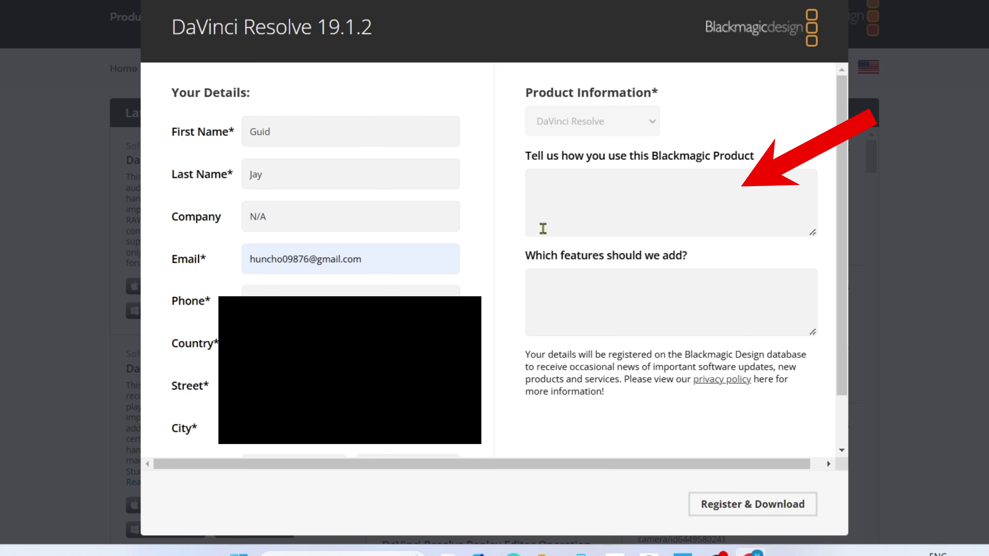
click(618, 206)
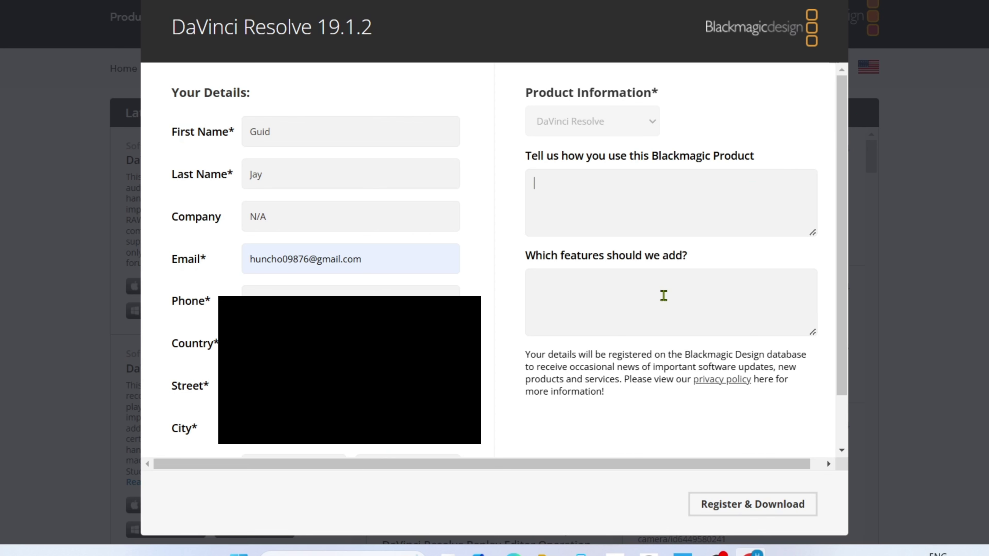
text(FOr)
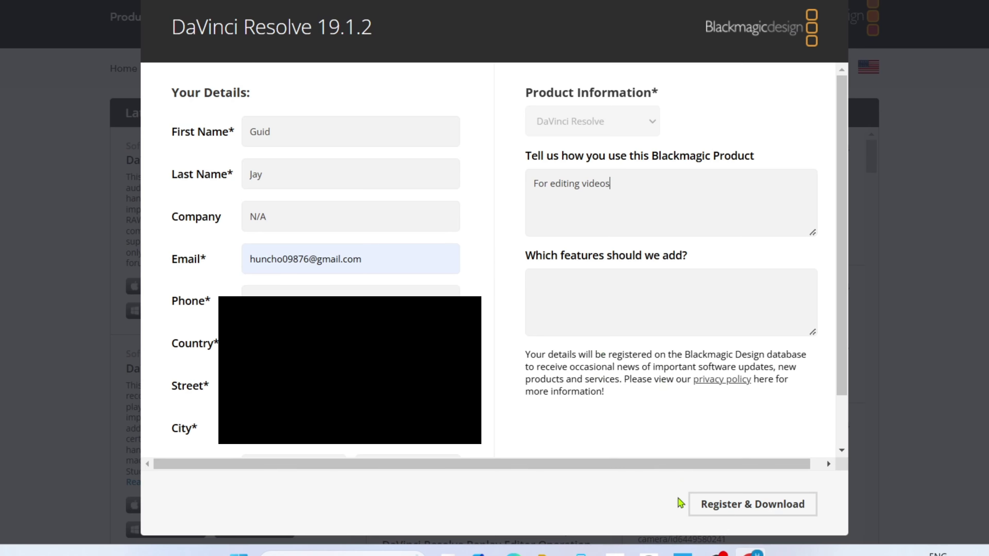
click(712, 506)
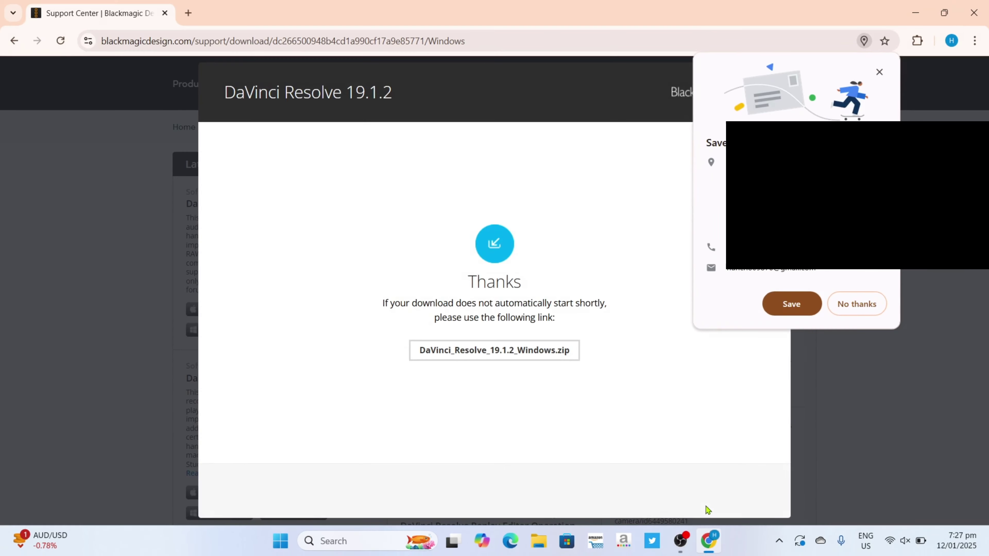
- Dismiss the save-address popup and open the downloaded DaVinci_Resolve_19.1.2_Windows.zip
click(839, 284)
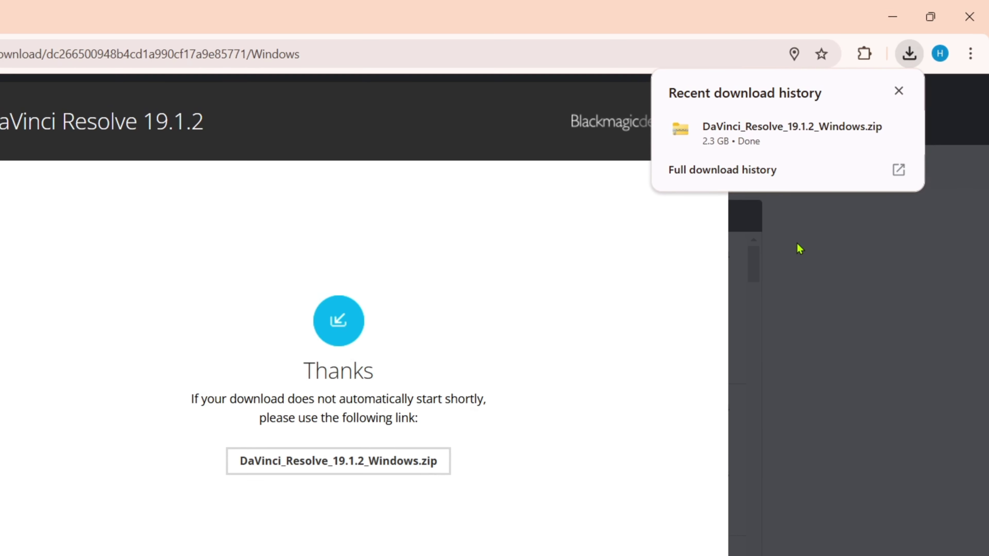
click(810, 141)
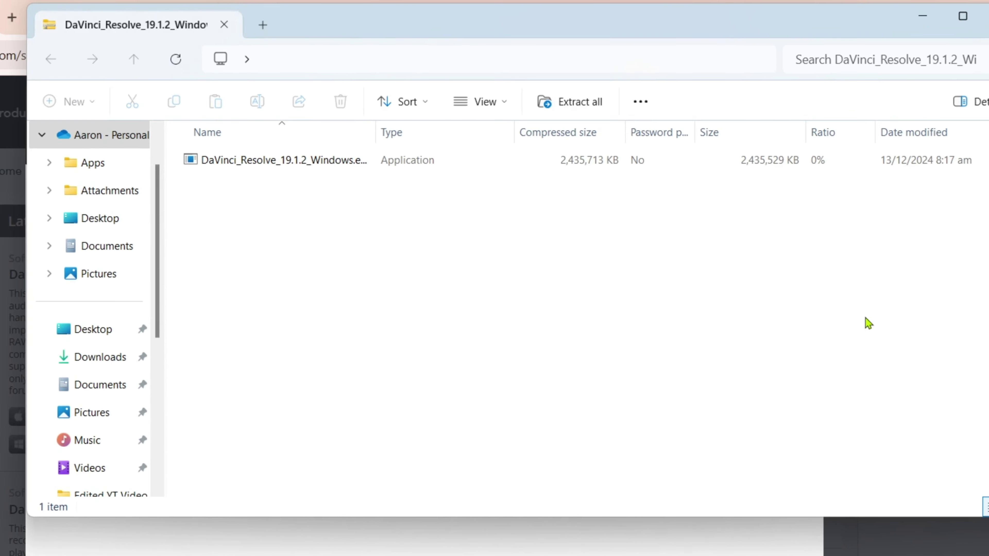
- Extract all files from the zip into the suggested Downloads\DaVinci_Resolve_19.1.2_Windows folder
click(348, 162)
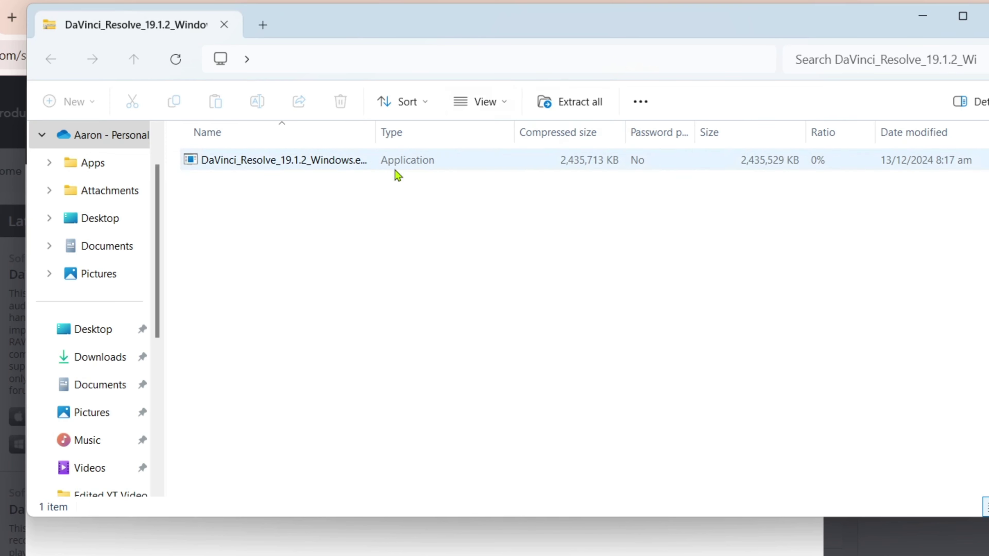
click(438, 217)
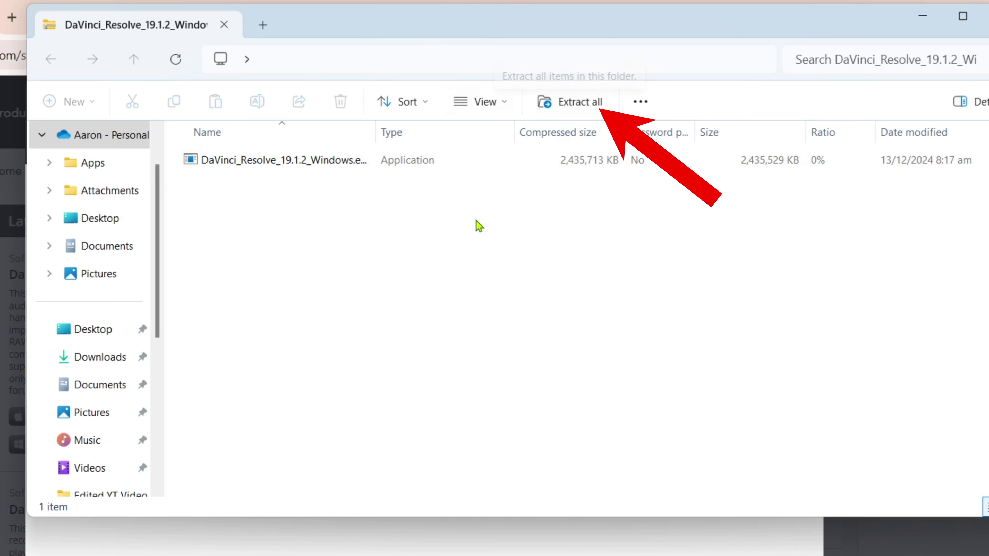
click(575, 101)
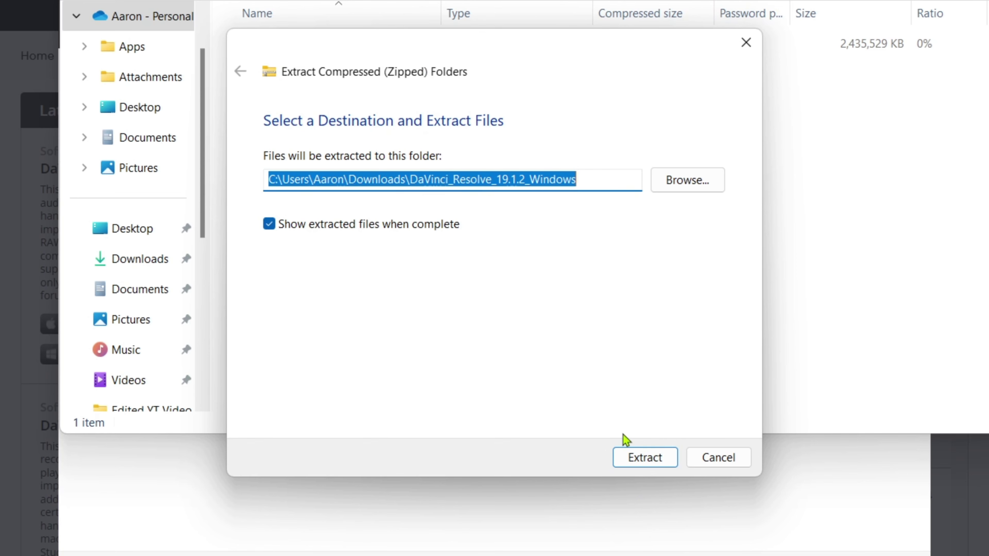
click(655, 461)
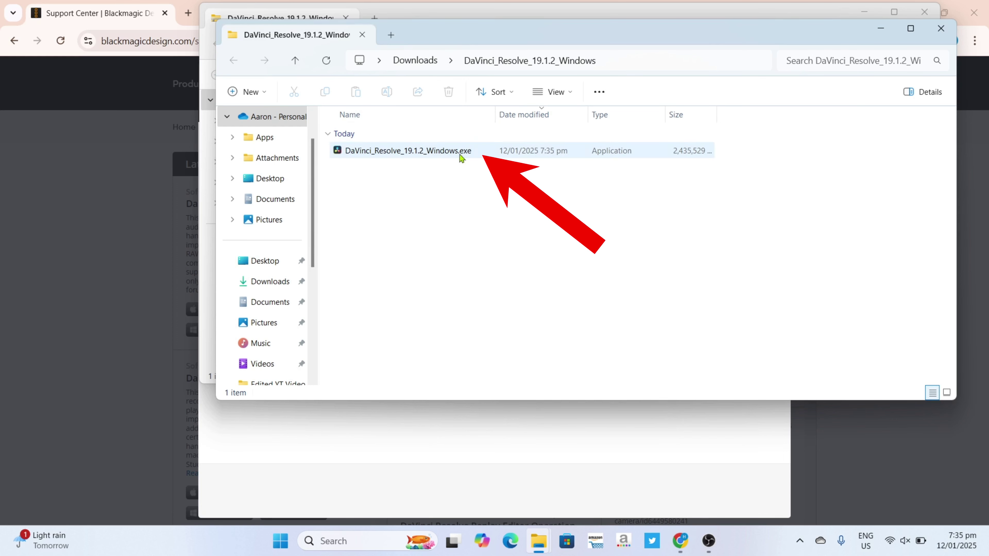
- Run DaVinci_Resolve_19.1.2_Windows.exe and install the checked DaVinci Resolve components
double_click(444, 152)
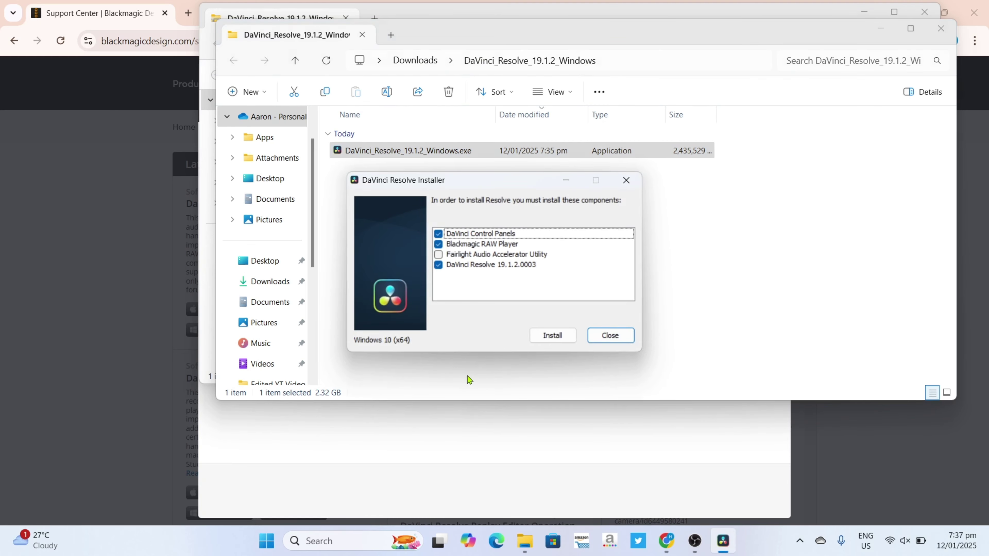
click(880, 29)
click(865, 12)
click(914, 12)
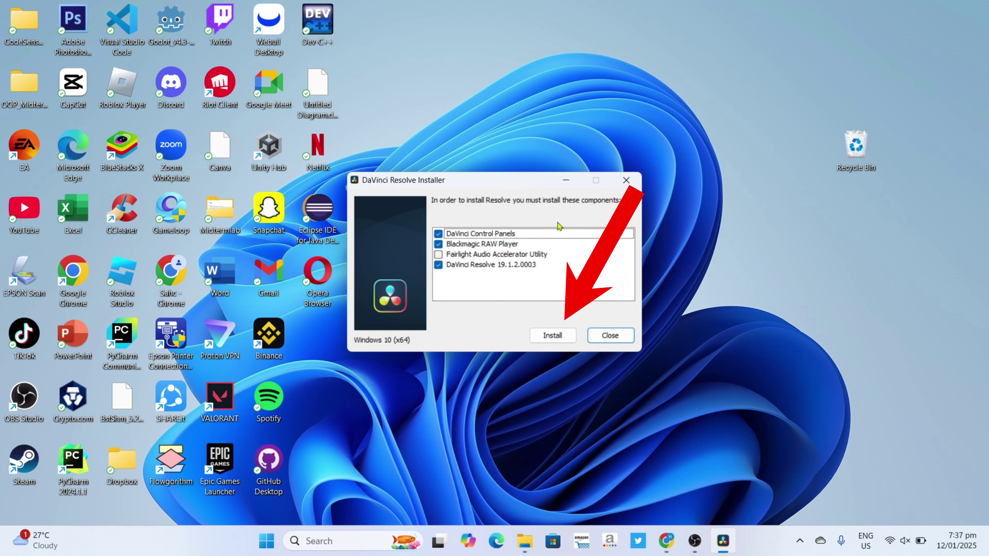
click(550, 254)
click(555, 336)
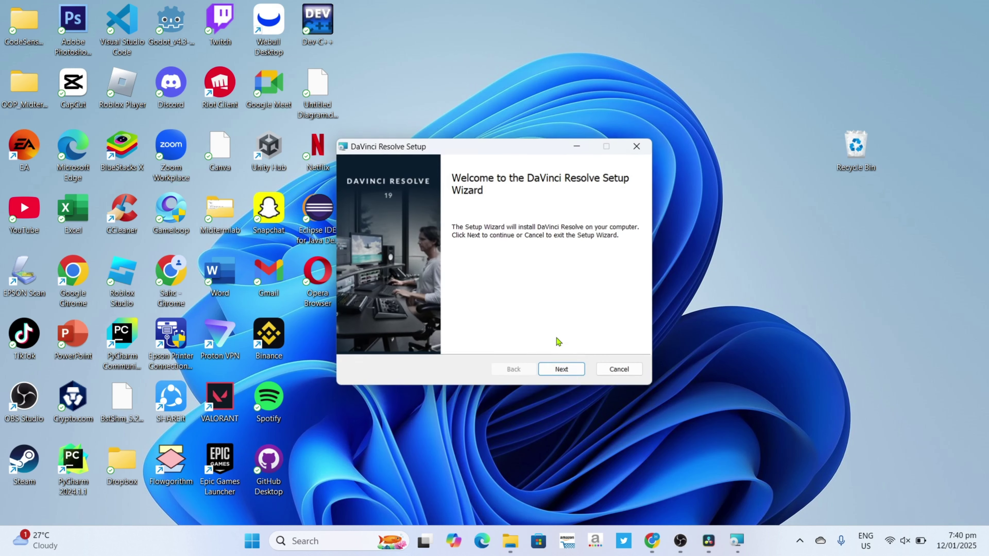
- Accept the license agreement and install to the default C:\Program Files\Blackmagic Design\DaVinci Resolve folder
click(564, 370)
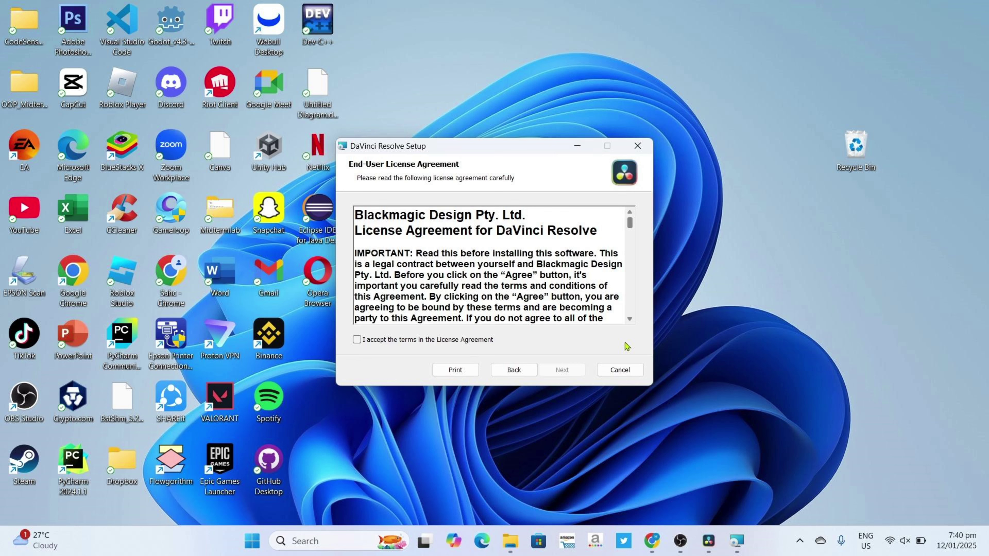
click(357, 339)
click(564, 371)
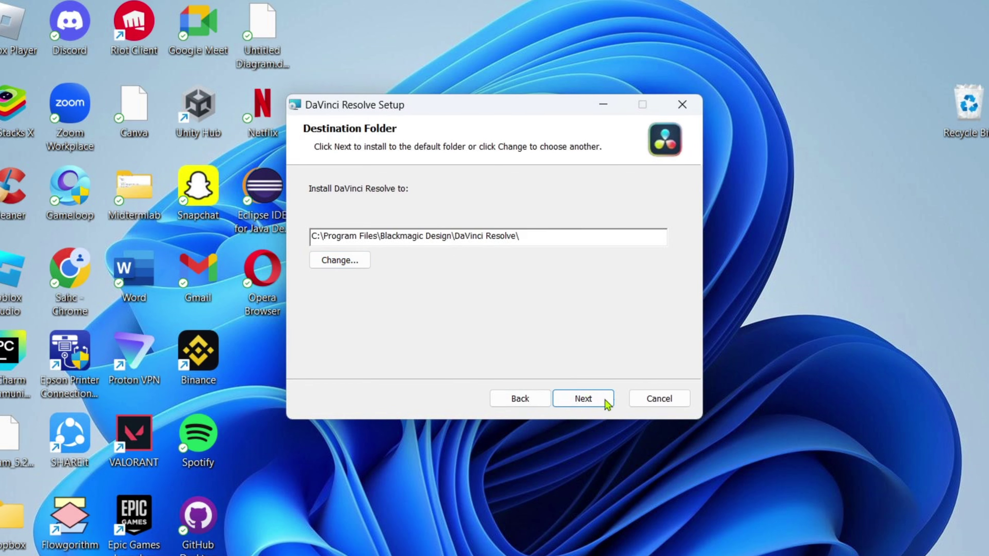
click(590, 404)
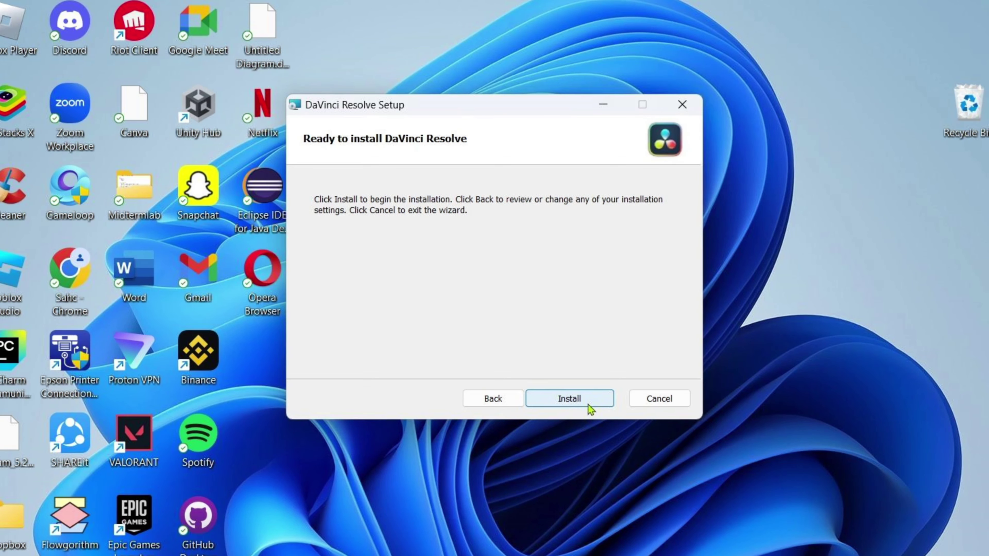
click(590, 401)
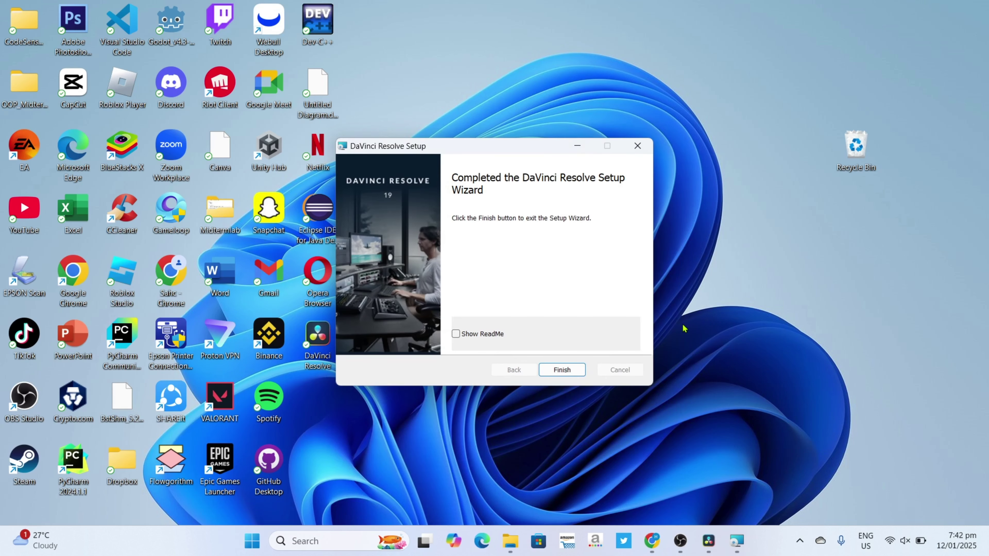
- Close the setup wizard, launch DaVinci Resolve, and continue through welcome screens keeping HD project type
key(Return)
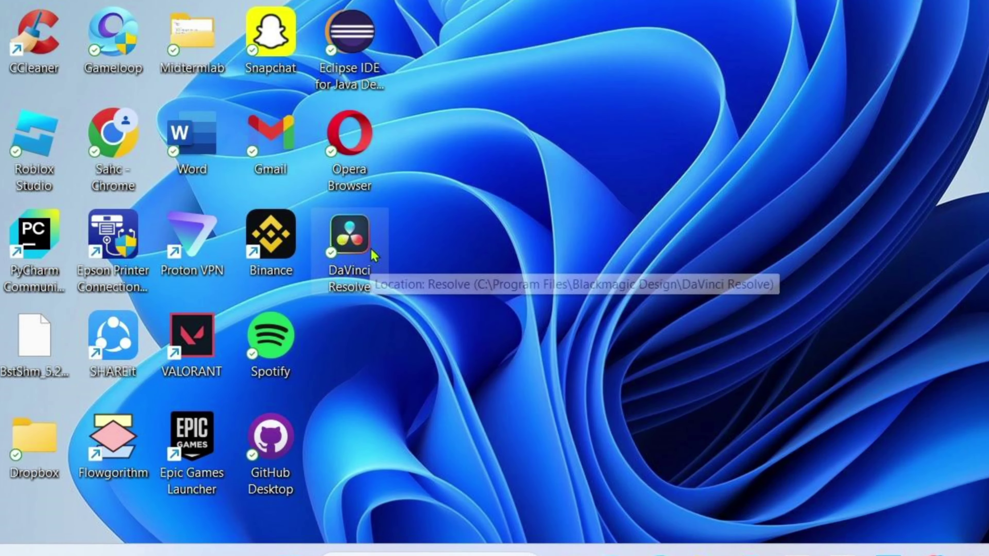
double_click(373, 254)
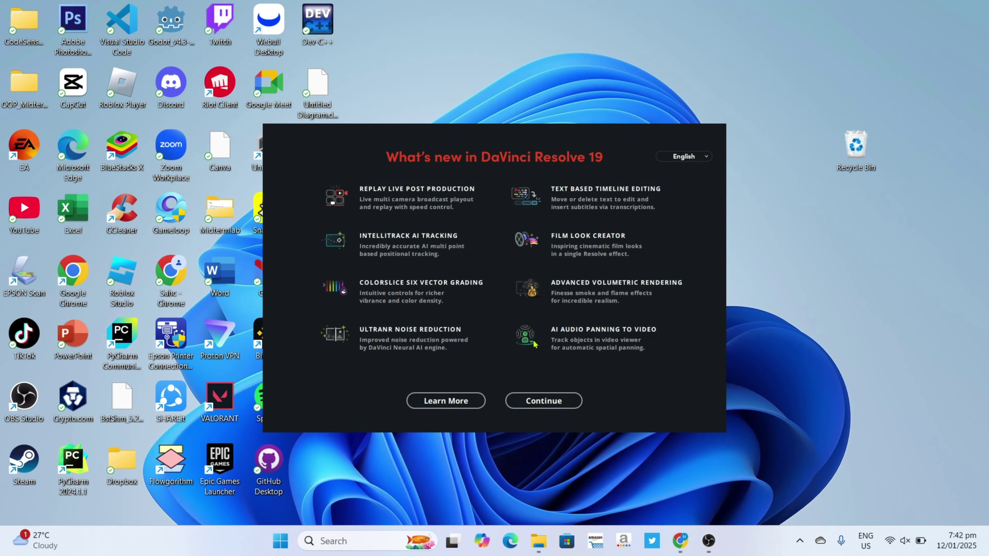
click(657, 362)
click(588, 264)
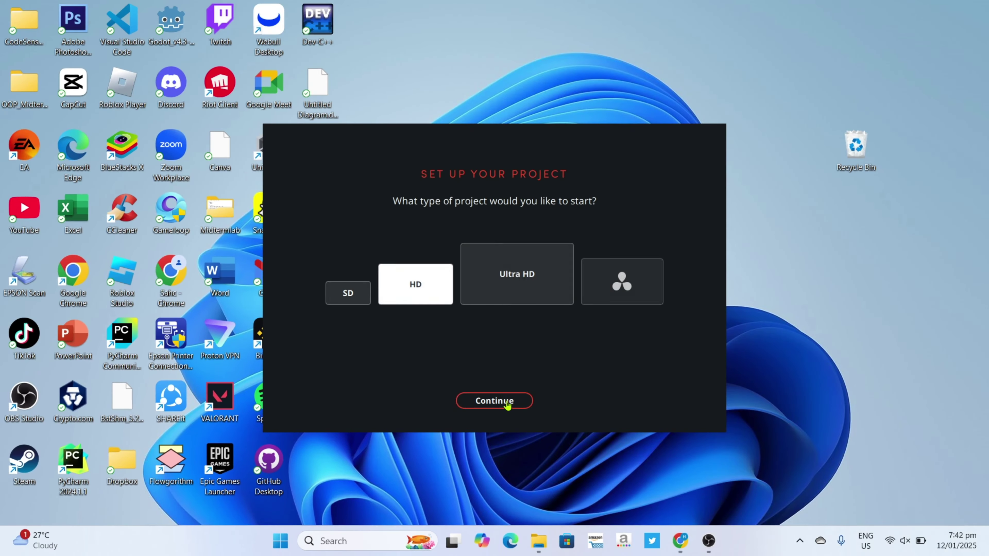
click(599, 364)
click(503, 404)
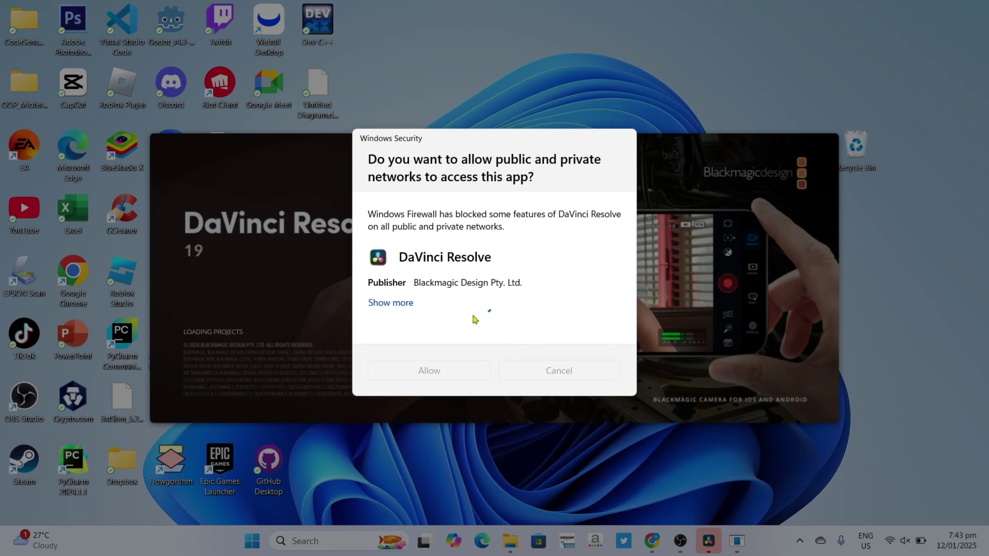